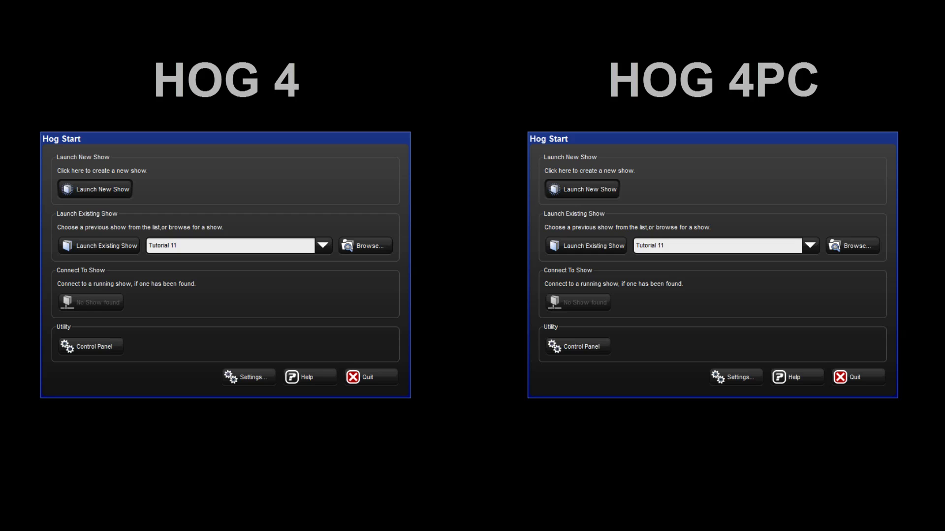
# On the HOG 4 console, apply default HogNet IP settings with DHCP Server enabled, then close Control Panel.
pyautogui.click(106, 345)
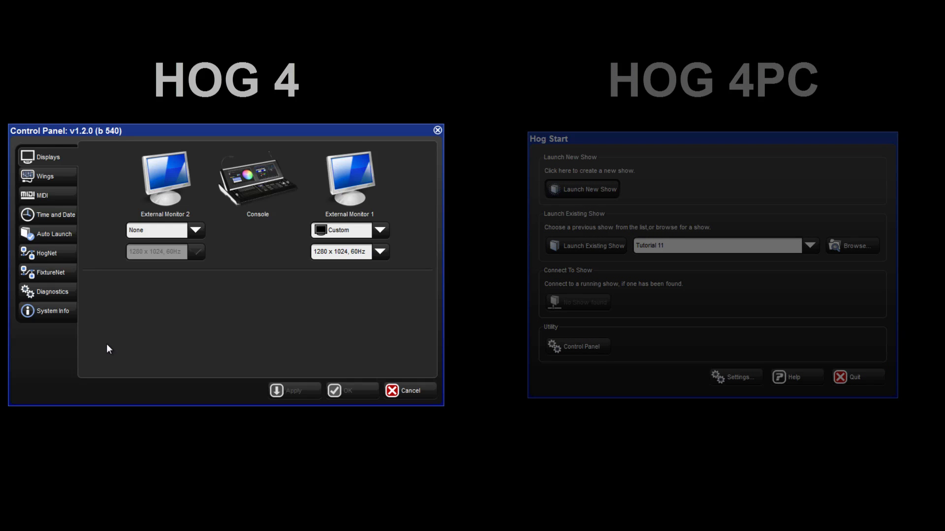
pyautogui.click(64, 252)
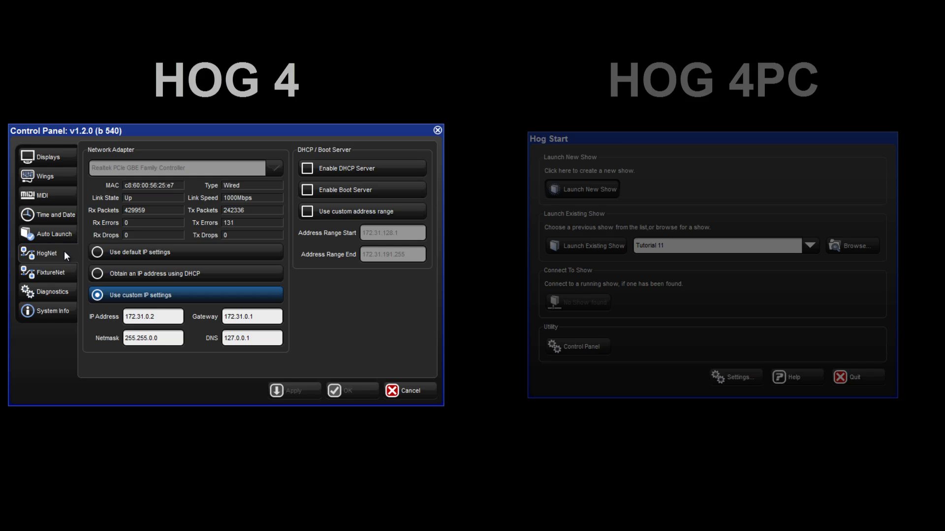
pyautogui.click(165, 252)
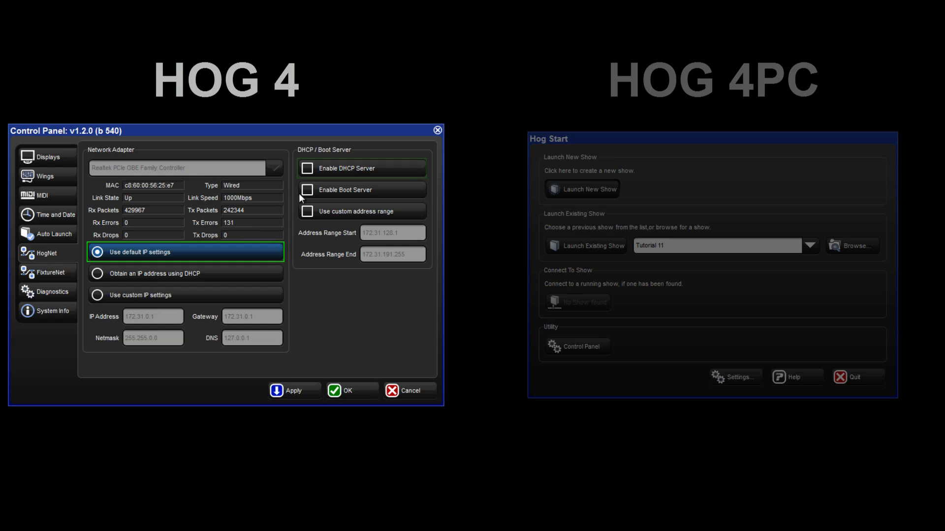
pyautogui.click(345, 167)
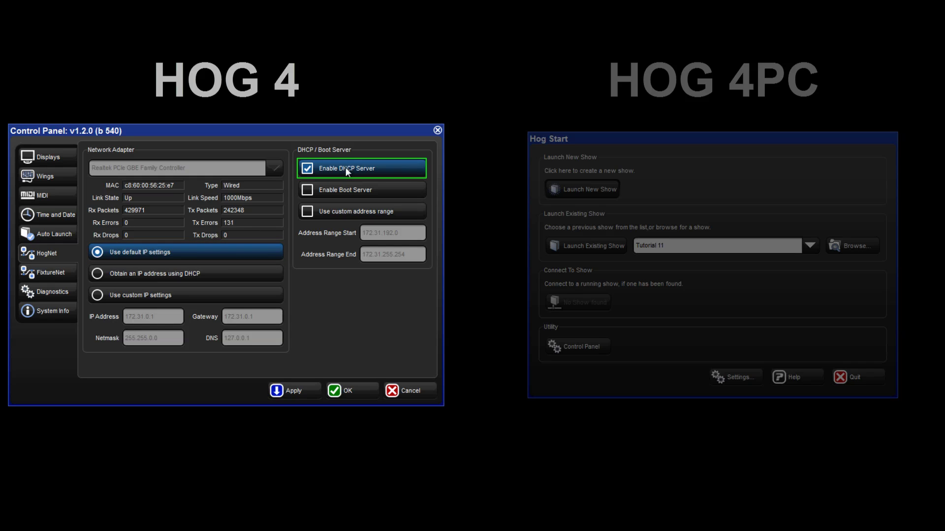
pyautogui.click(296, 390)
pyautogui.click(403, 390)
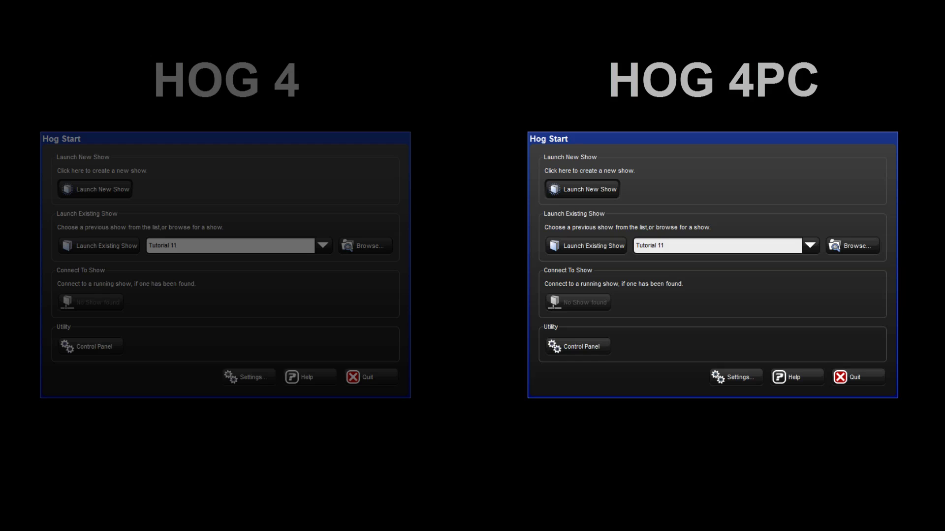
# Switch the HOG 4PC's HogNet network to obtain its IP address via DHCP and apply it.
pyautogui.click(580, 346)
pyautogui.click(550, 253)
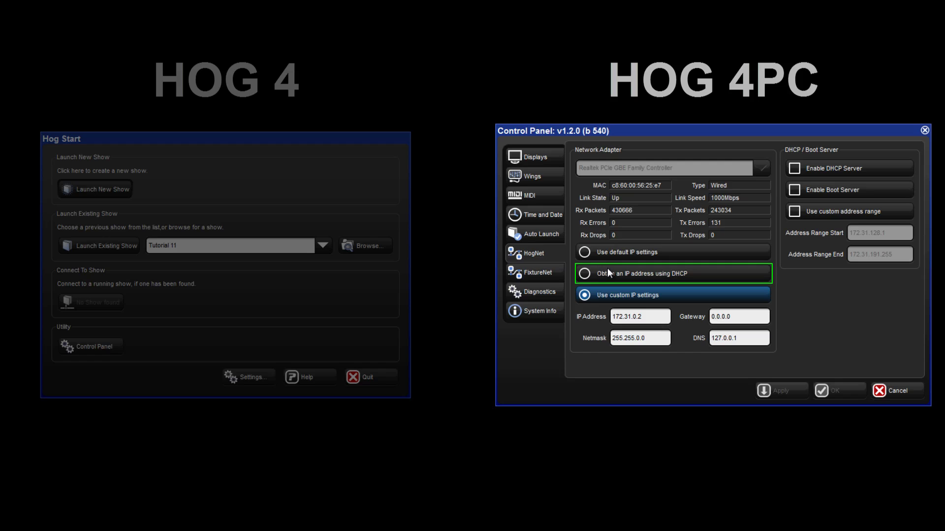
pyautogui.click(699, 273)
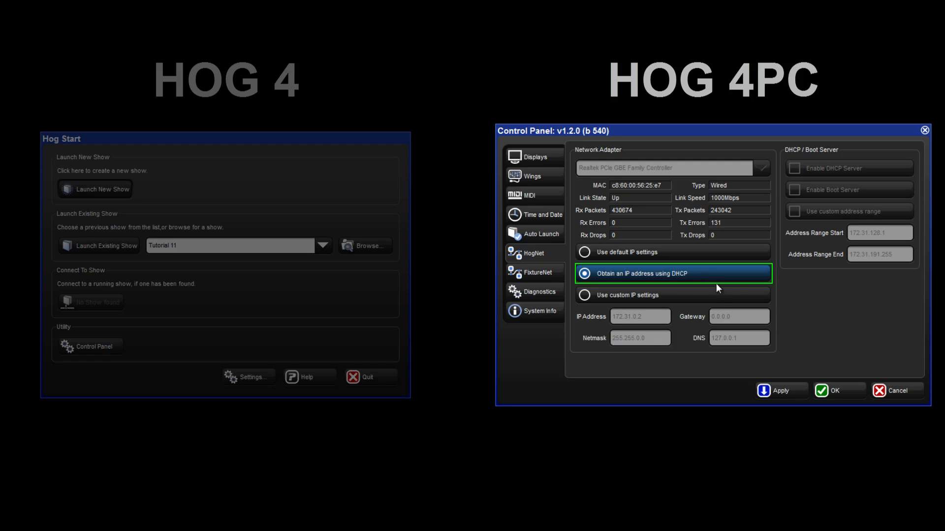
pyautogui.click(797, 390)
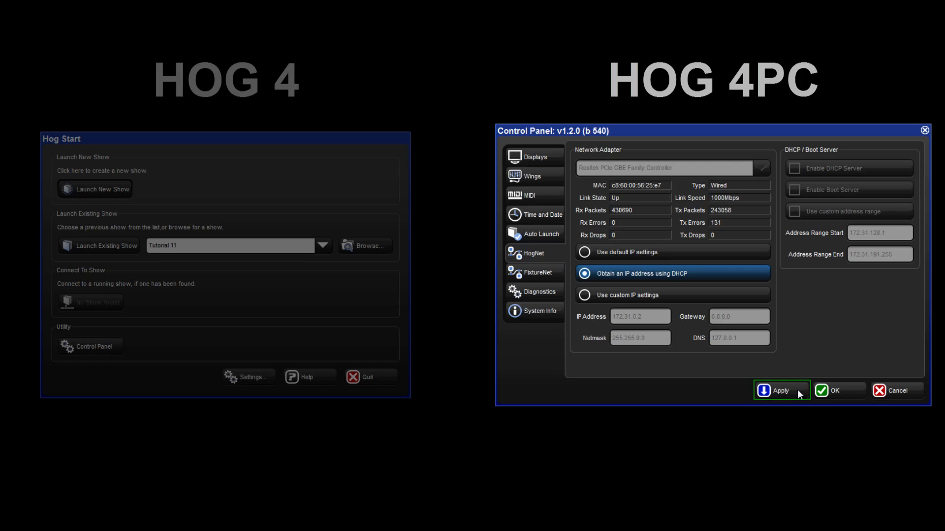
pyautogui.click(910, 392)
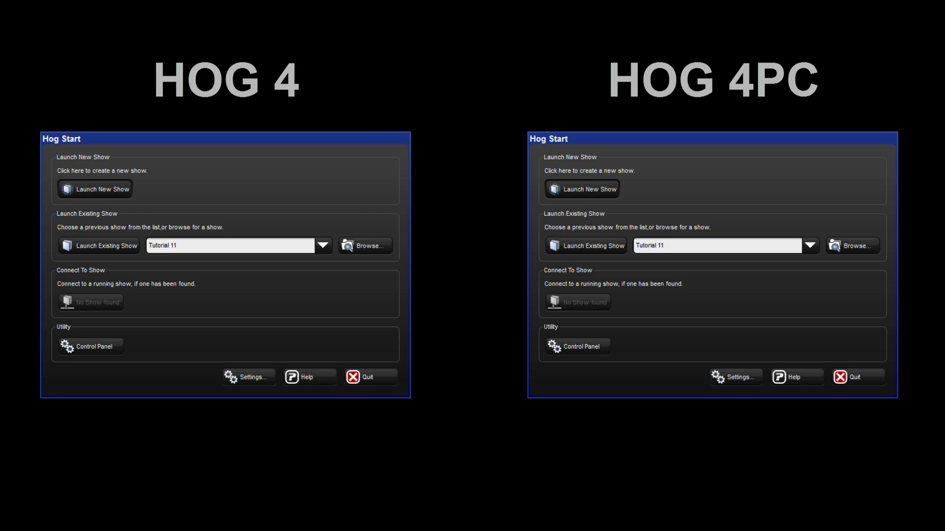
# Give the HOG 4 console custom IP 172.31.0.2 with DHCP Server disabled, and apply.
pyautogui.click(108, 347)
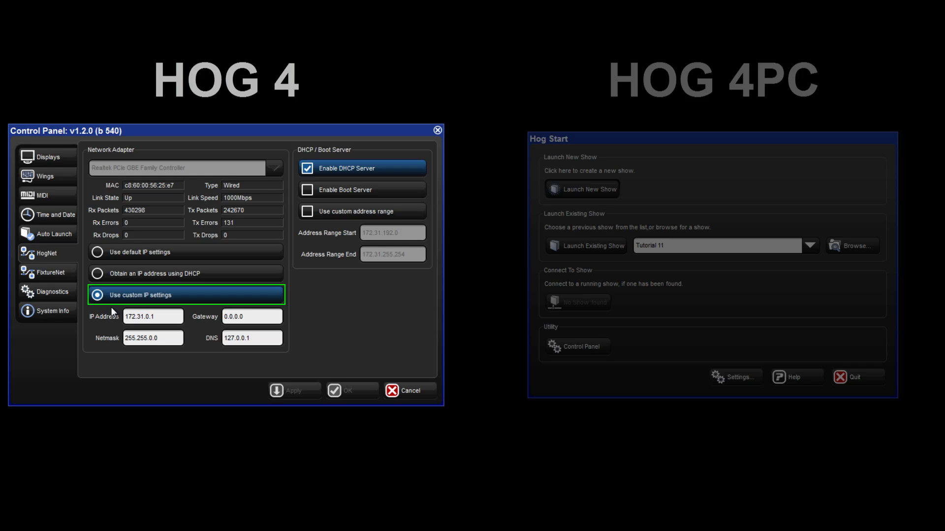
pyautogui.doubleClick(170, 317)
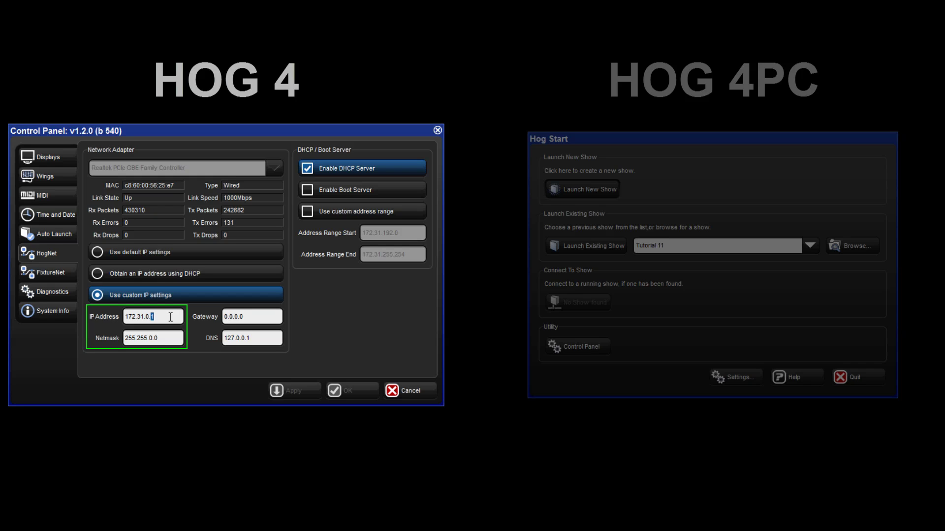
pyautogui.write('2')
pyautogui.press('Tab')
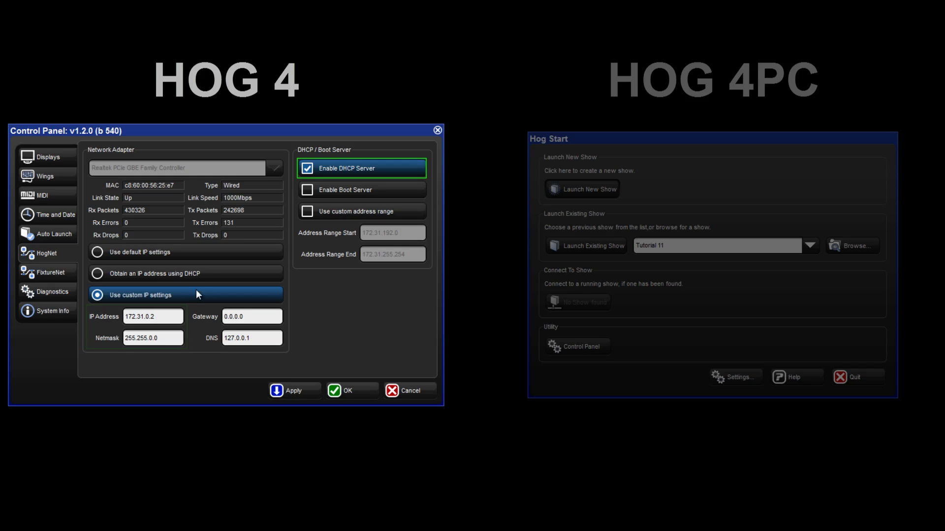
pyautogui.click(331, 169)
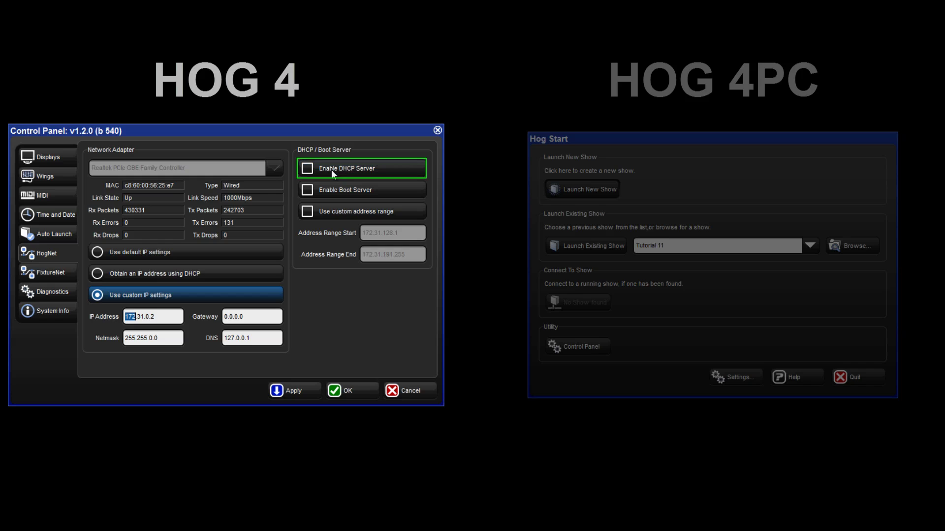
pyautogui.click(305, 387)
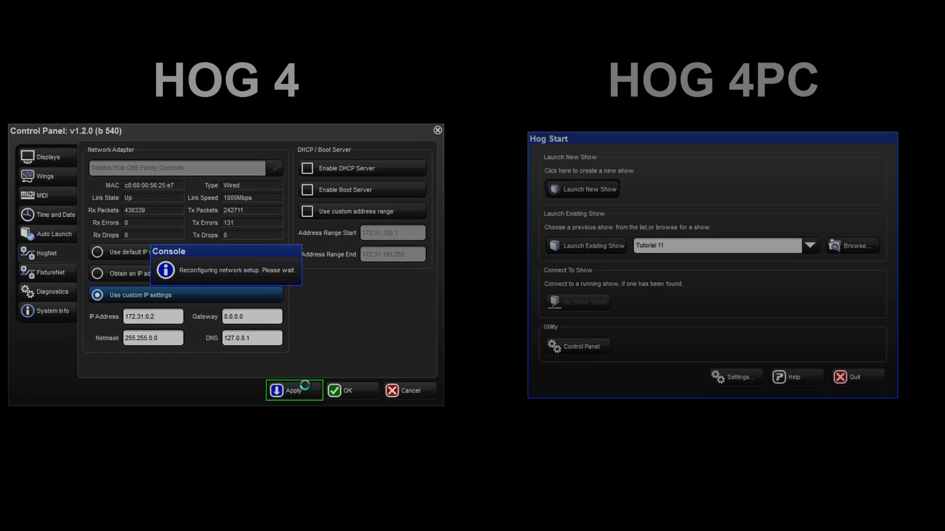
# Close the console's Control Panel, then apply custom IP 172.31.0.3 on the HOG 4PC.
pyautogui.click(407, 392)
pyautogui.click(585, 346)
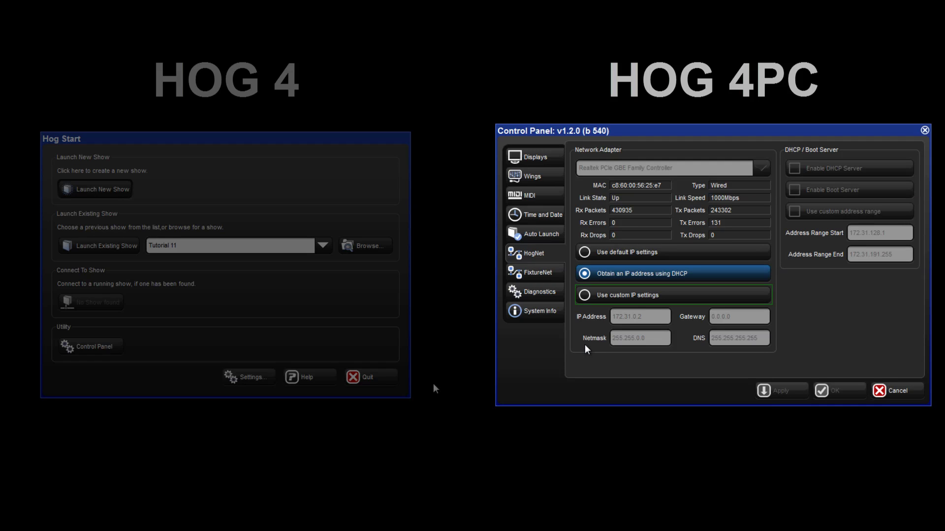
pyautogui.click(683, 294)
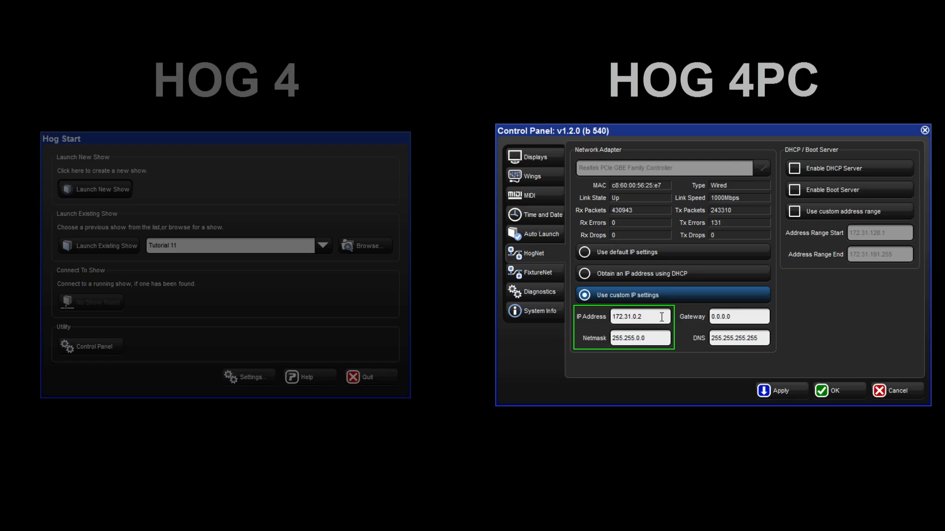
pyautogui.doubleClick(644, 317)
pyautogui.write('3')
pyautogui.click(779, 391)
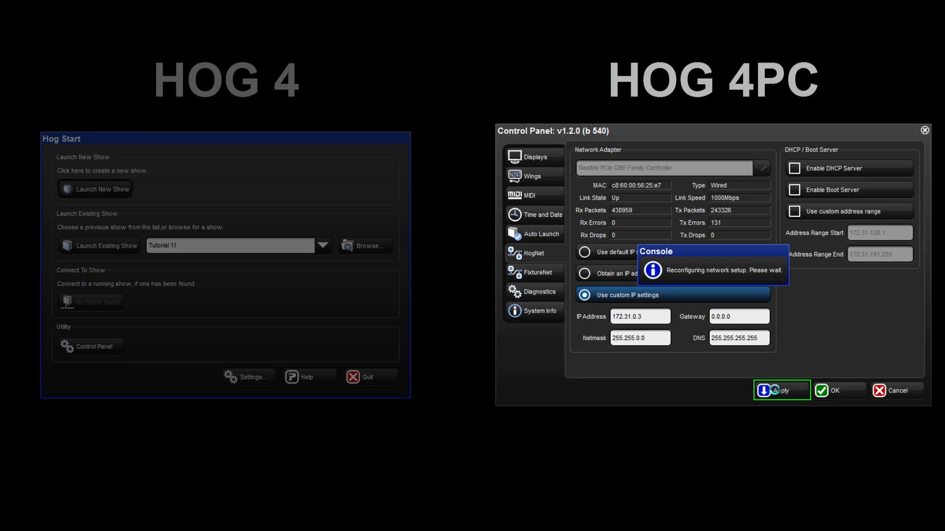
pyautogui.click(887, 391)
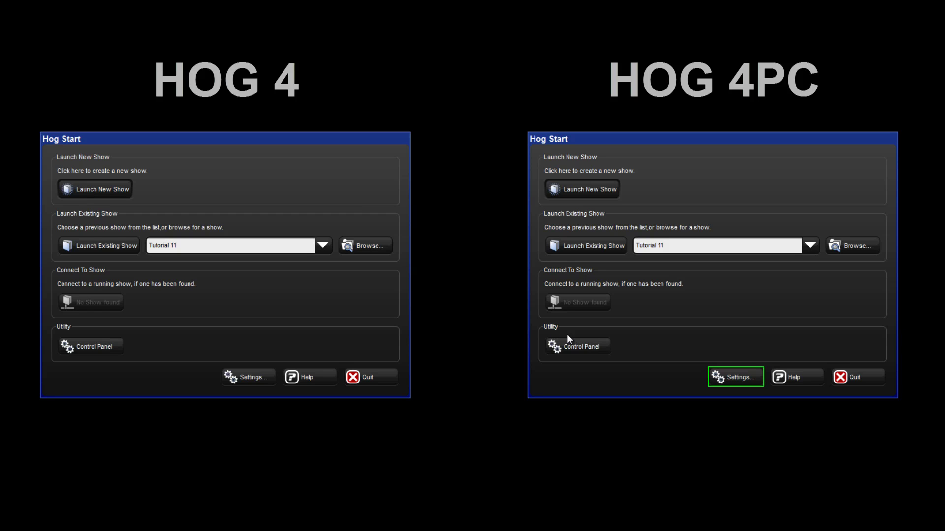
# Open the HOG 4PC's Settings dialog from the Hog Start window.
pyautogui.click(741, 375)
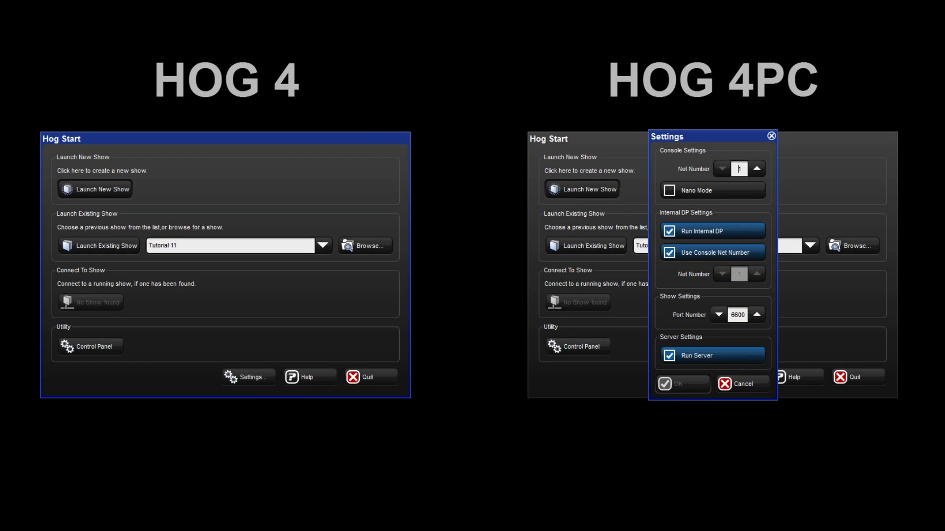
# In the HOG 4 console's Settings, untick Run Server and raise Net Number to 2.
pyautogui.click(248, 377)
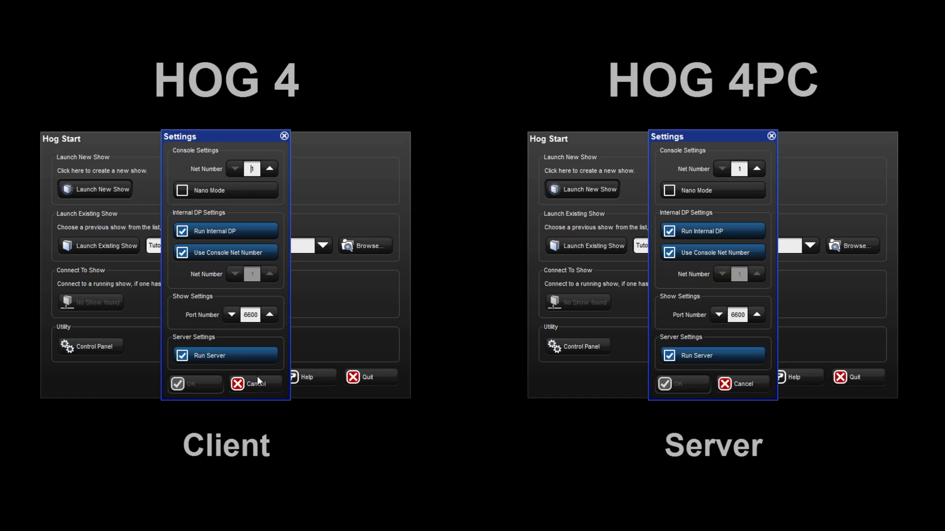
pyautogui.click(234, 355)
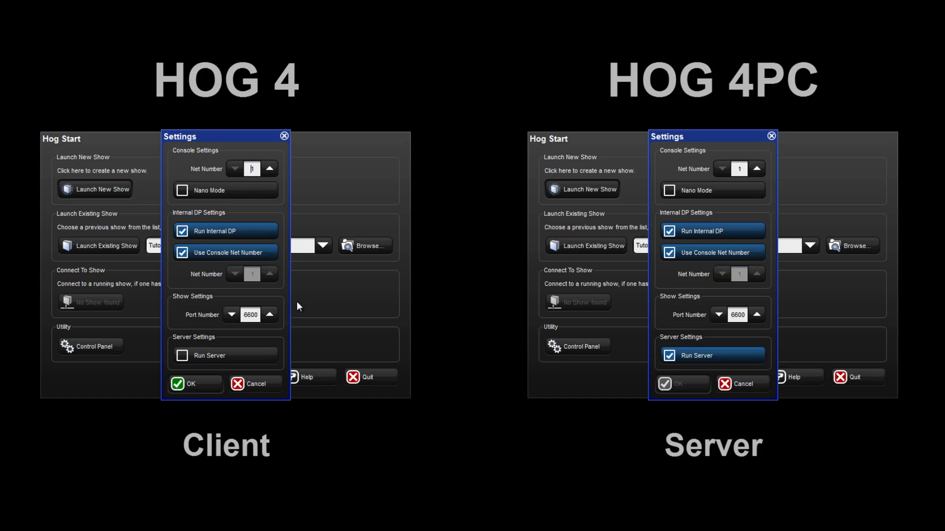
pyautogui.click(269, 168)
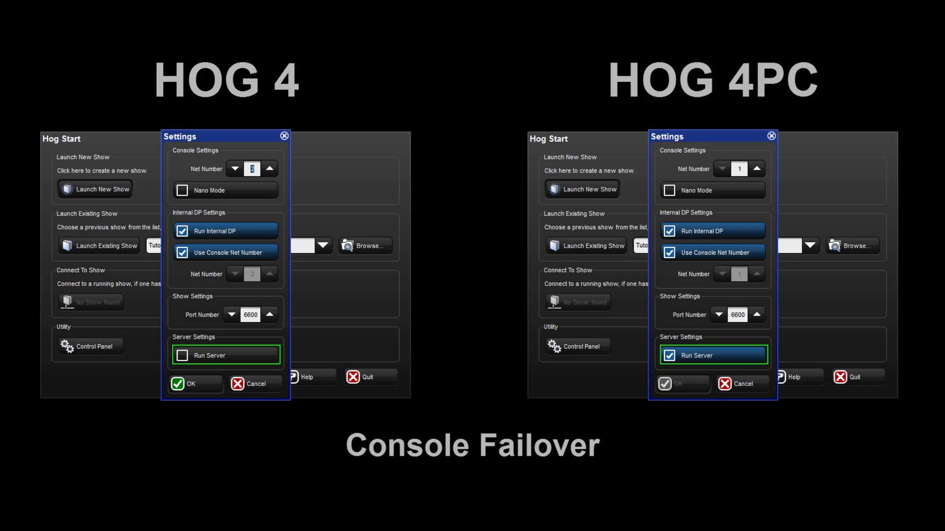
# Re-enable Run Server on the HOG 4 console and lower its Net Number back to 1.
pyautogui.click(257, 357)
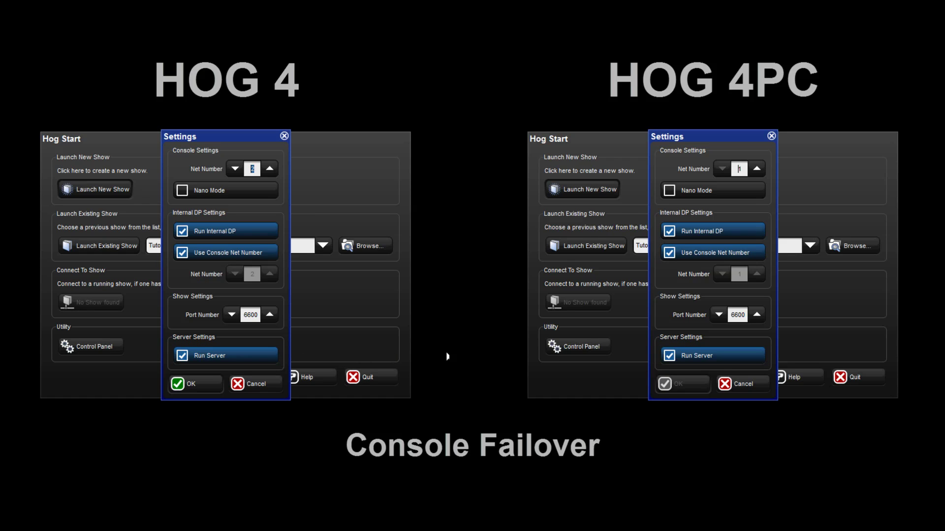
pyautogui.click(739, 168)
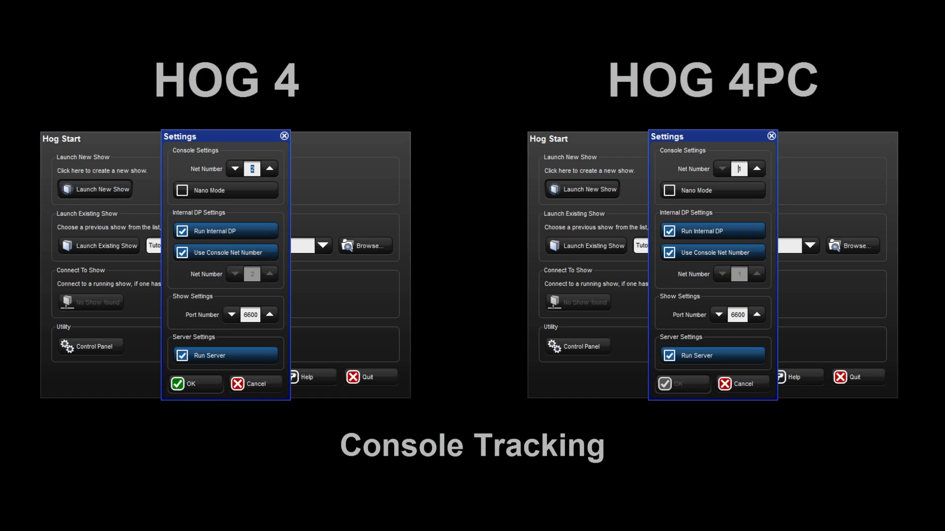
pyautogui.click(234, 168)
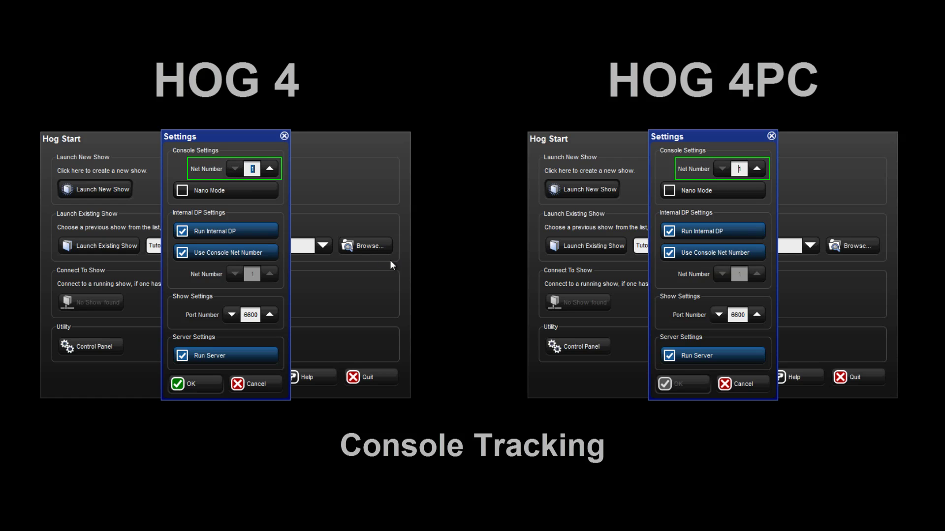
pyautogui.click(739, 169)
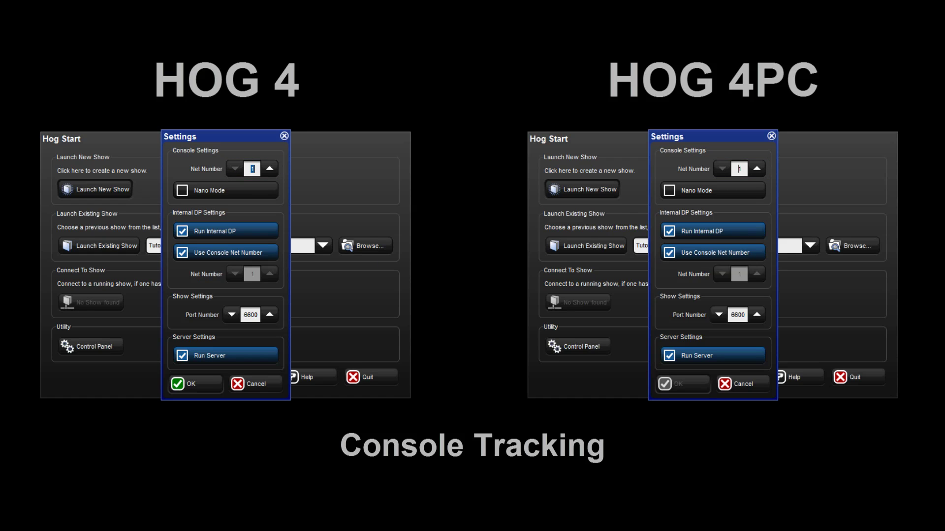